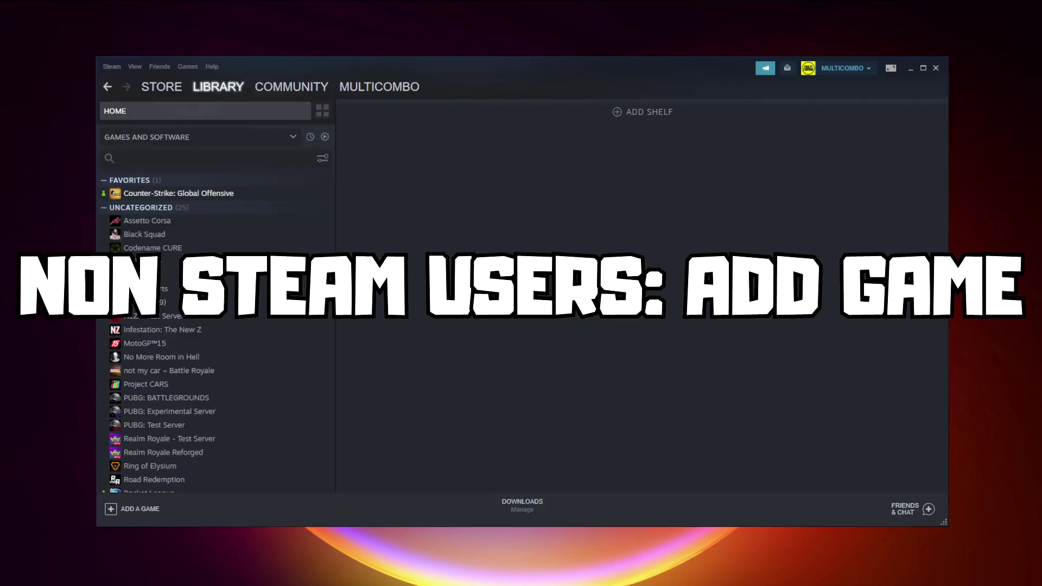
Step: Add YOUR PROBLEMATIC GAME as a non-Steam game, then open its page in the library
{"action": "left_click", "coordinate": [137, 509]}
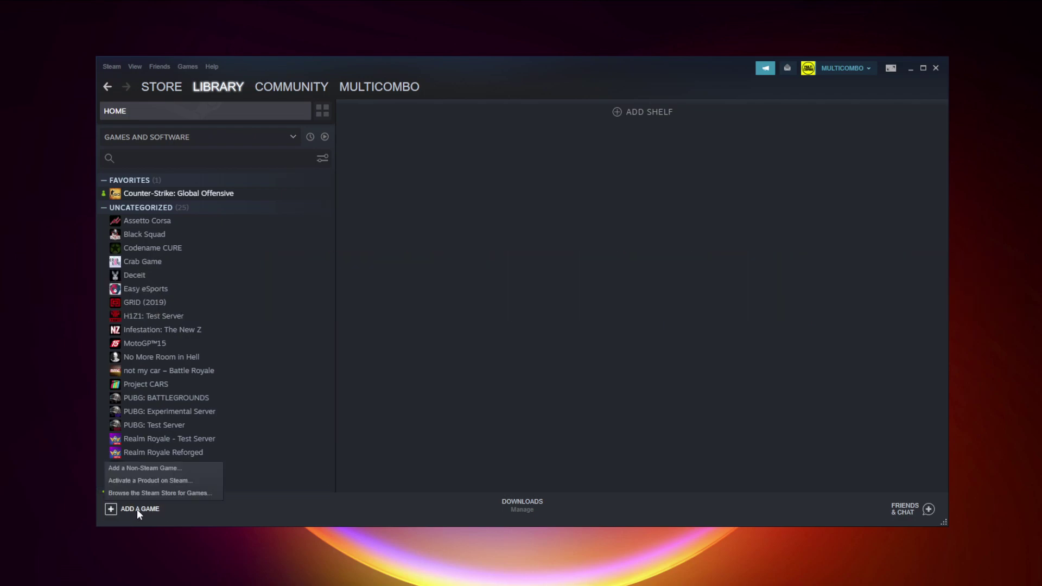
{"action": "left_click", "coordinate": [141, 470]}
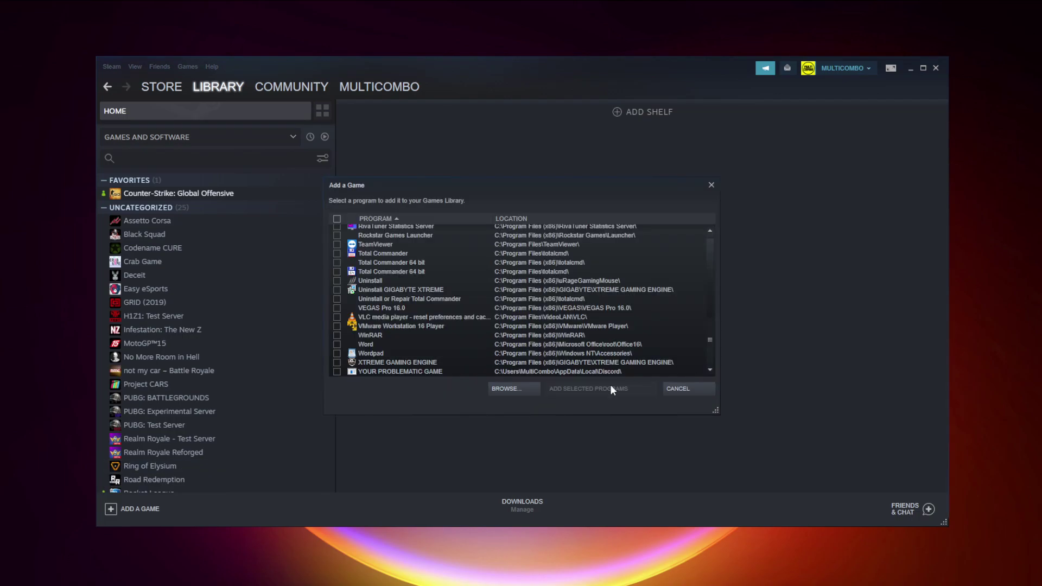
{"action": "left_click", "coordinate": [386, 372]}
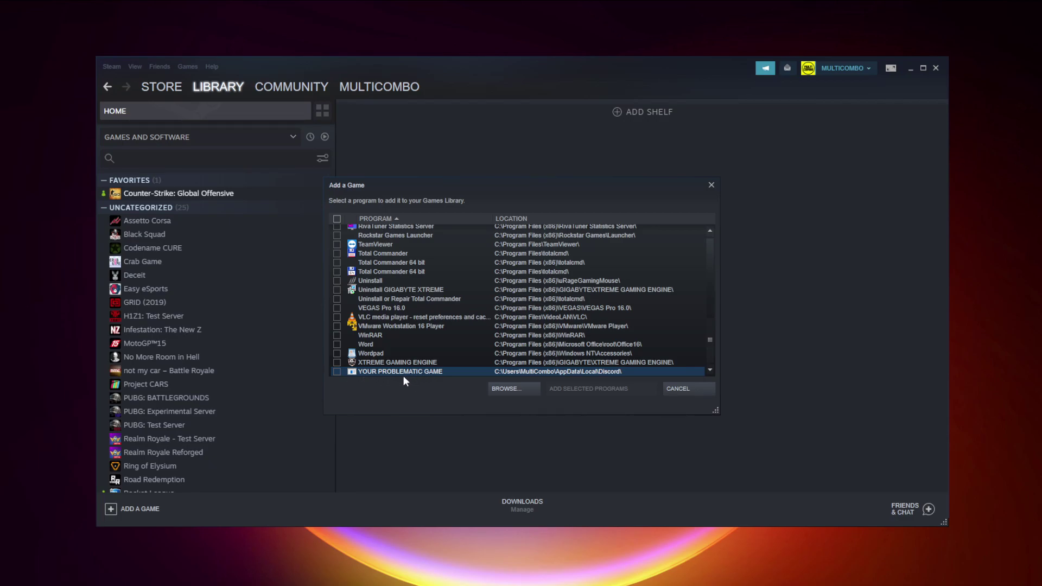
{"action": "left_click", "coordinate": [337, 372]}
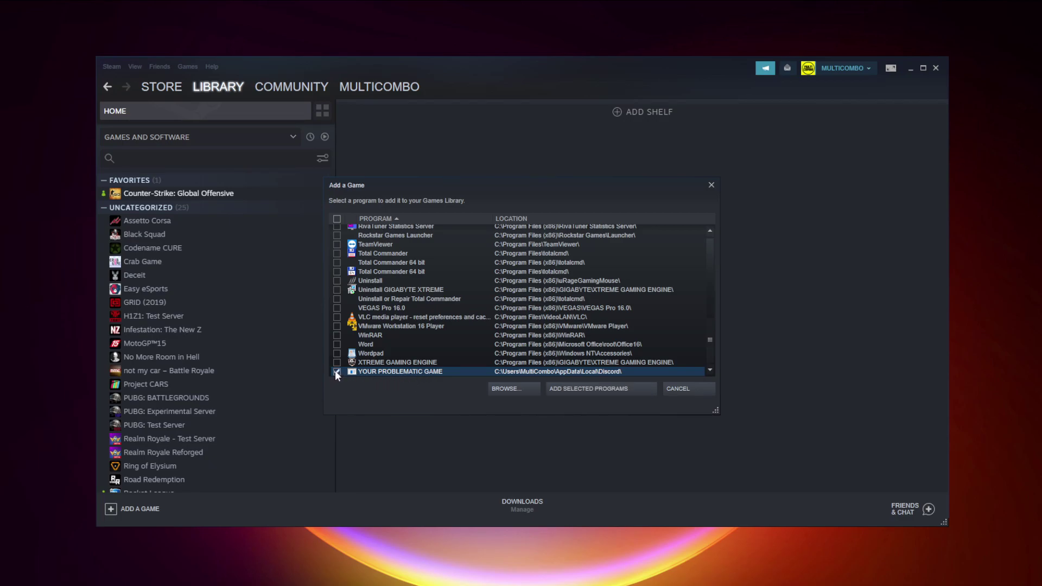
{"action": "left_click", "coordinate": [608, 389]}
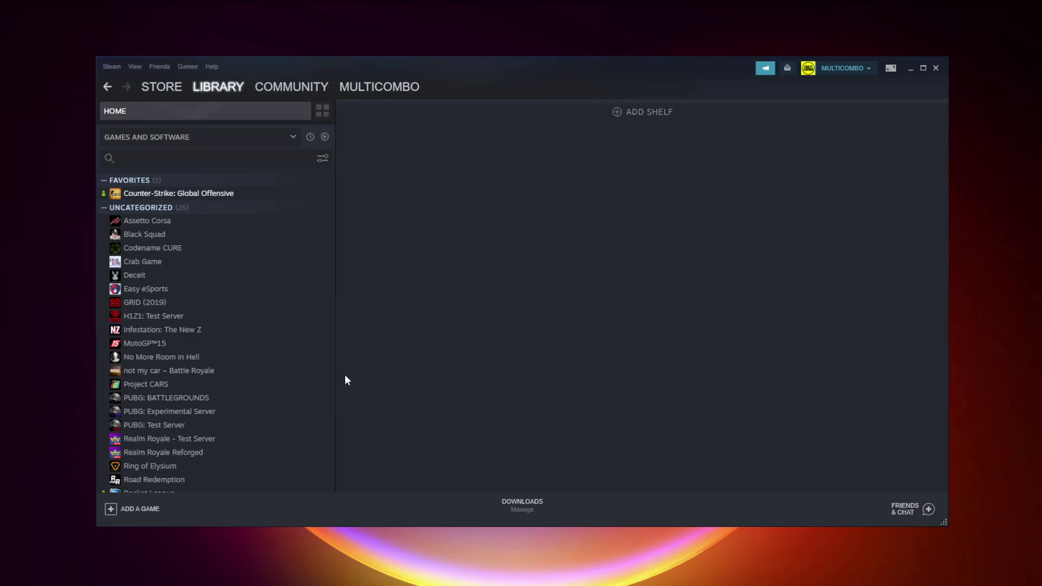
{"action": "scroll", "coordinate": [300, 348], "scroll_direction": "down", "scroll_amount": 2}
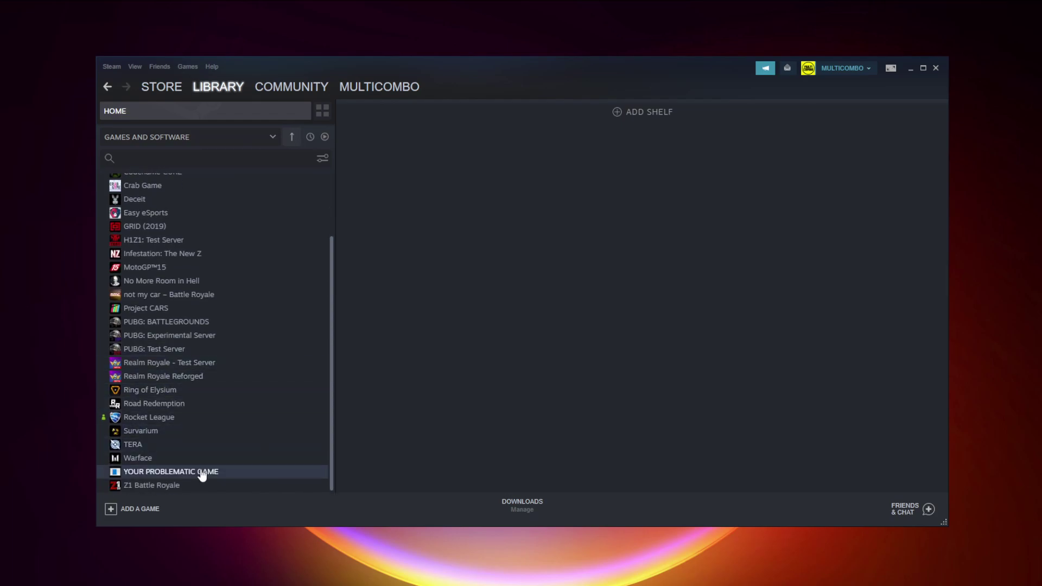
{"action": "left_click", "coordinate": [202, 474]}
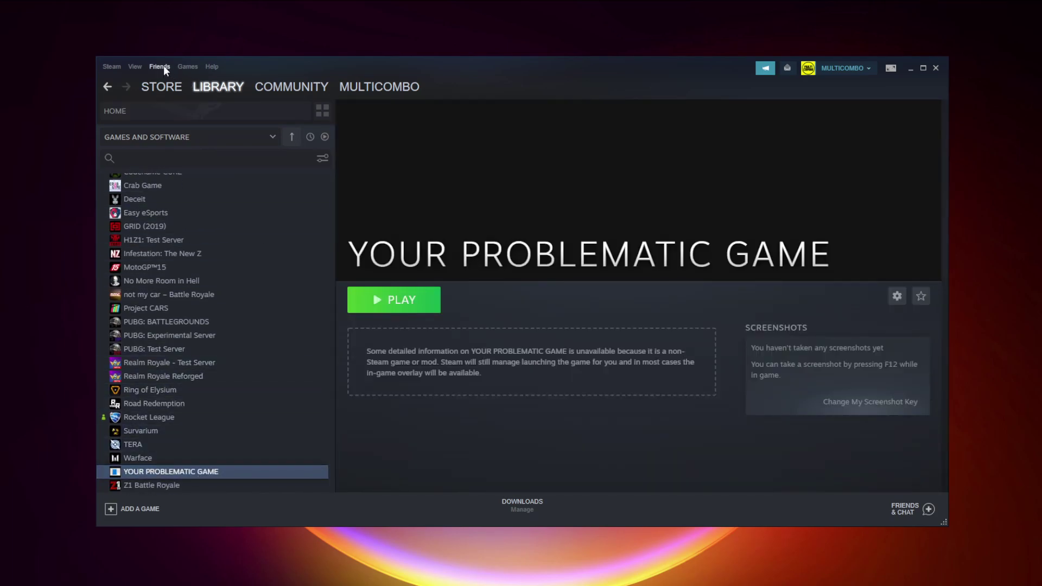
Step: Open Steam Settings to the Controller section's General Controller Settings
{"action": "left_click", "coordinate": [109, 67]}
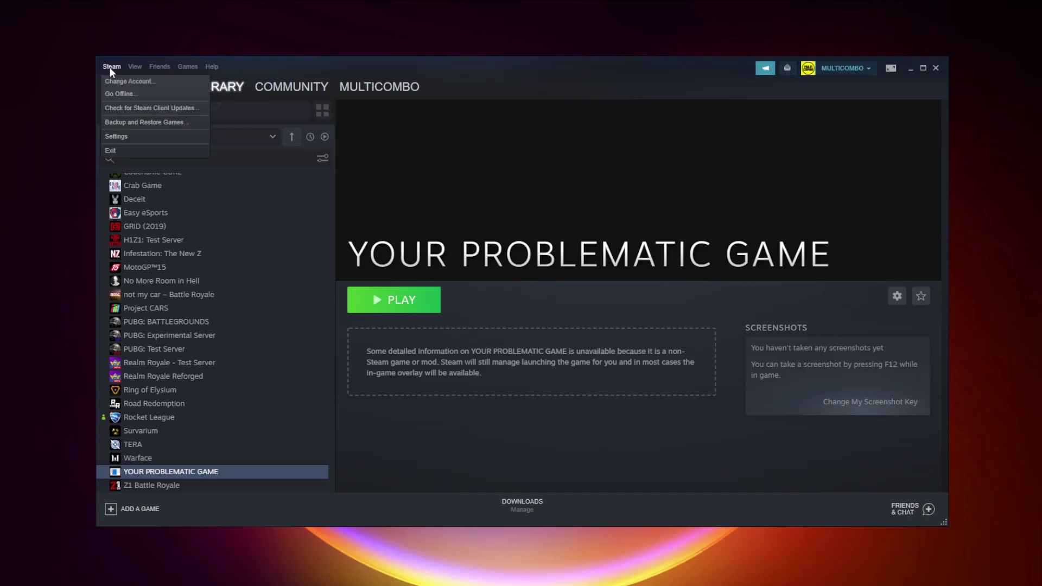
{"action": "left_click", "coordinate": [132, 137]}
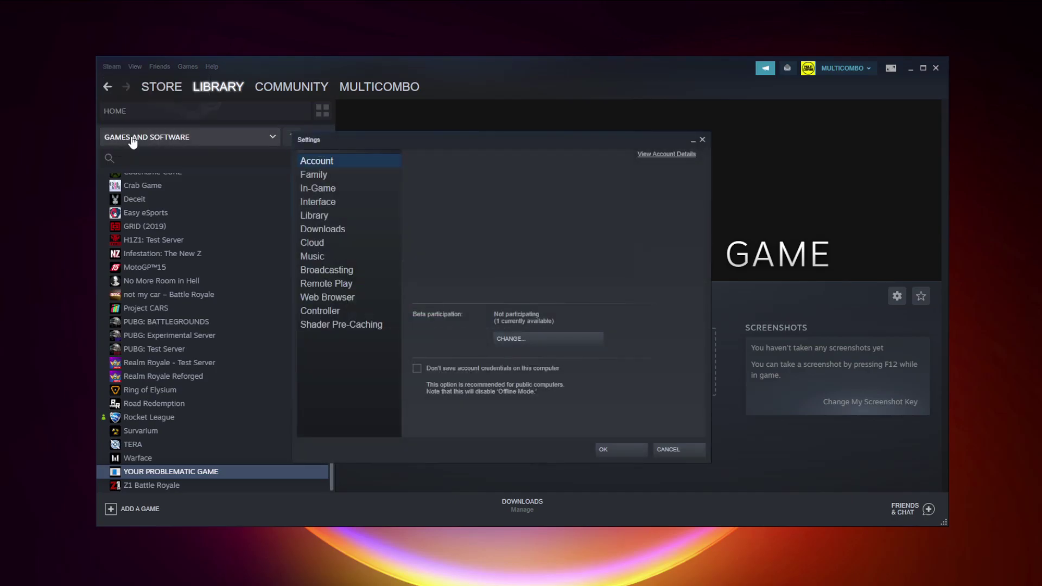
{"action": "left_click", "coordinate": [342, 311]}
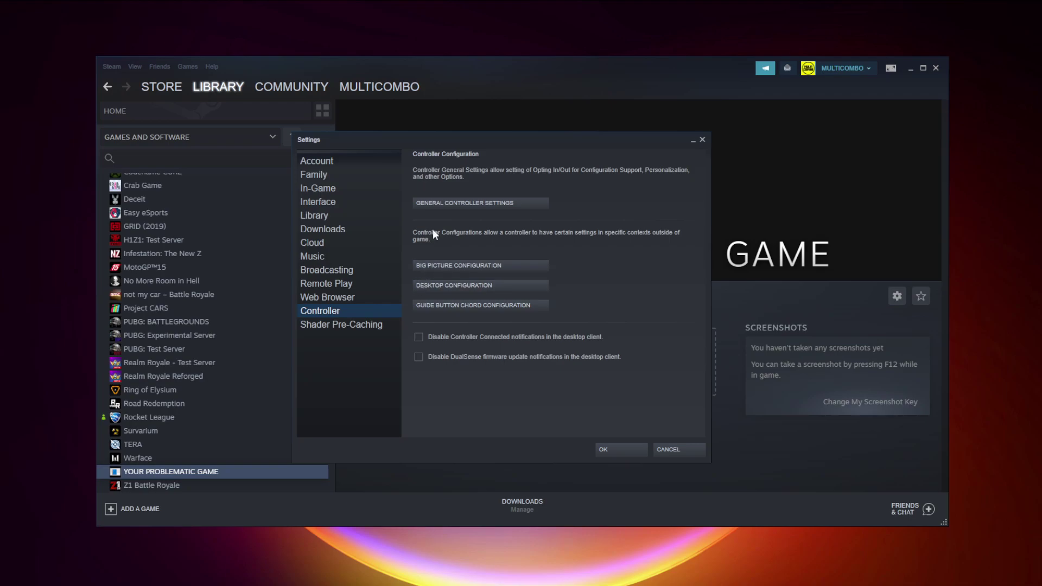
{"action": "left_click", "coordinate": [482, 206]}
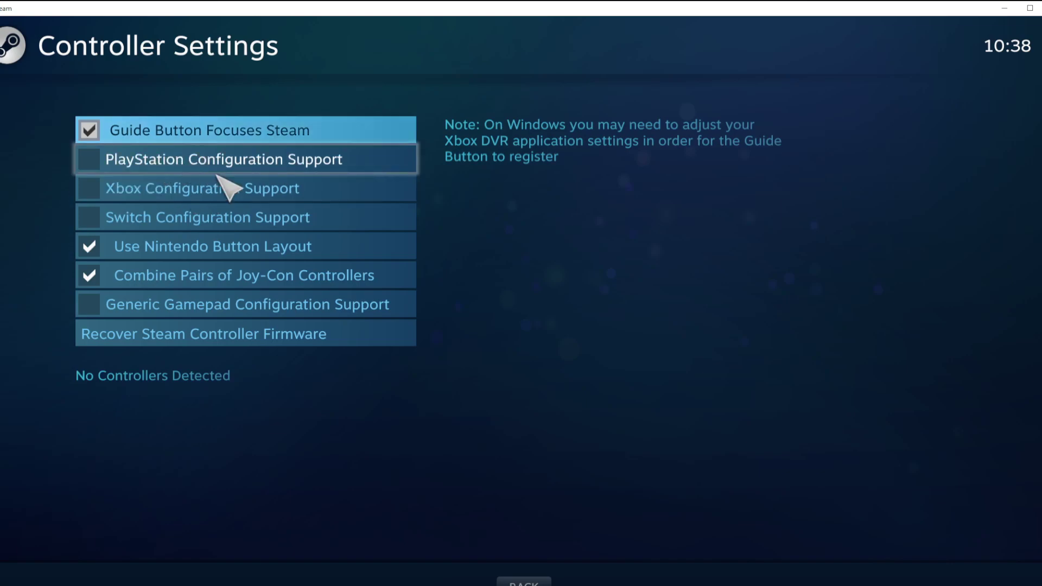
Step: Enable Xbox Configuration Support and calibrate the detected Xbox 360 Controller
{"action": "left_click", "coordinate": [97, 187]}
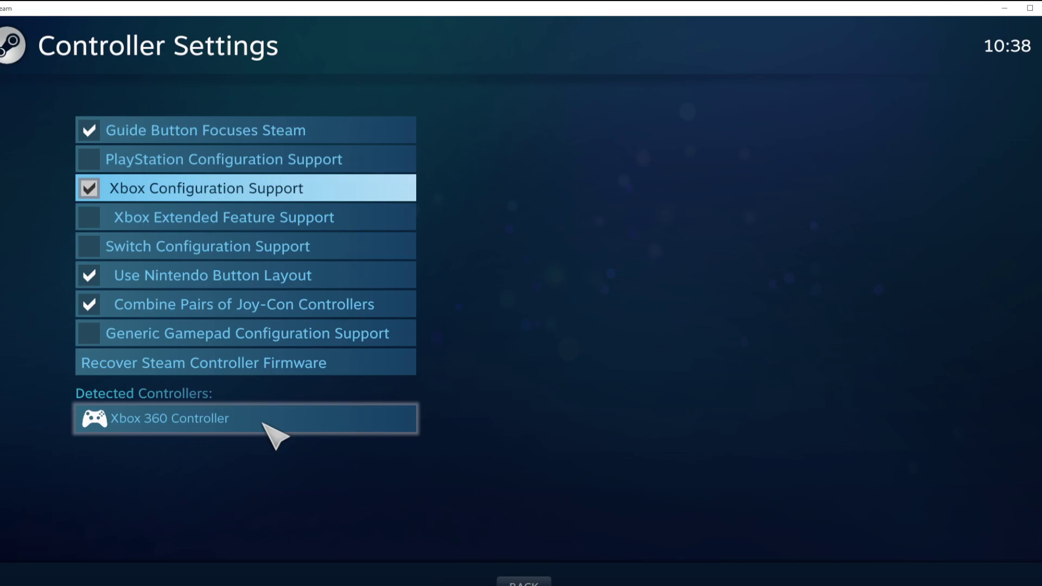
{"action": "left_click", "coordinate": [288, 423]}
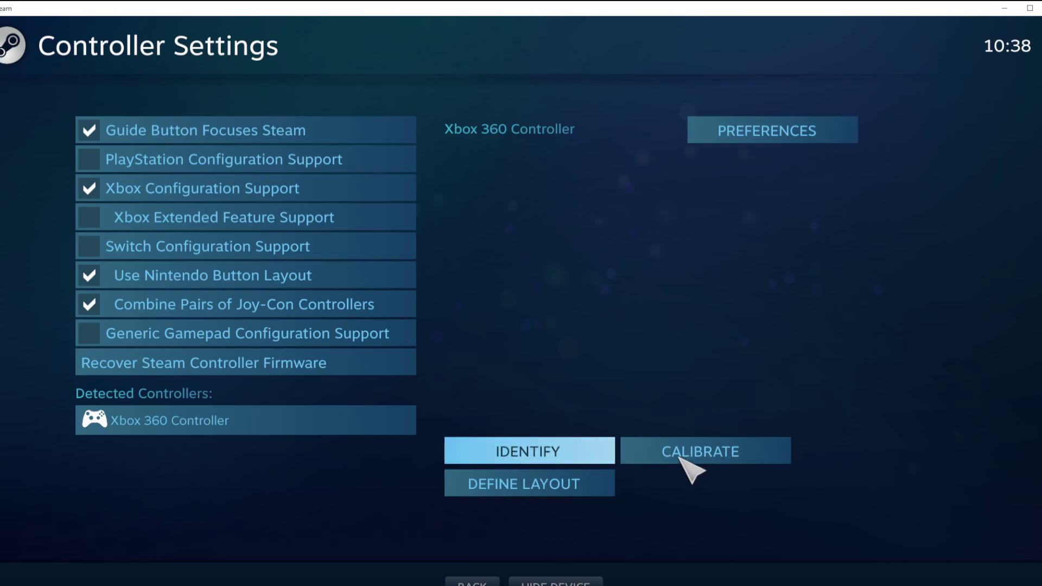
{"action": "left_click", "coordinate": [707, 457]}
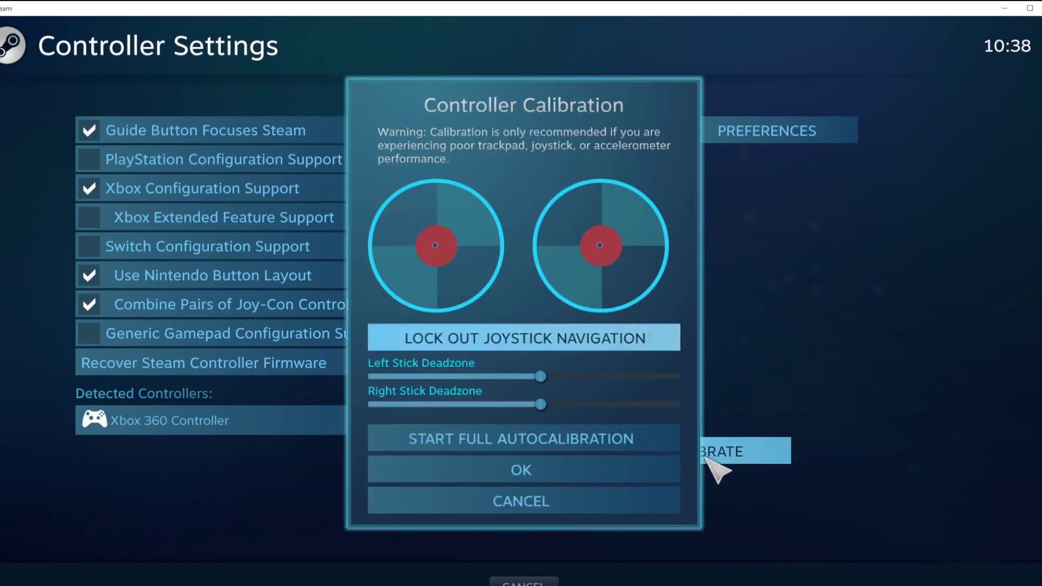
{"action": "left_click", "coordinate": [597, 470]}
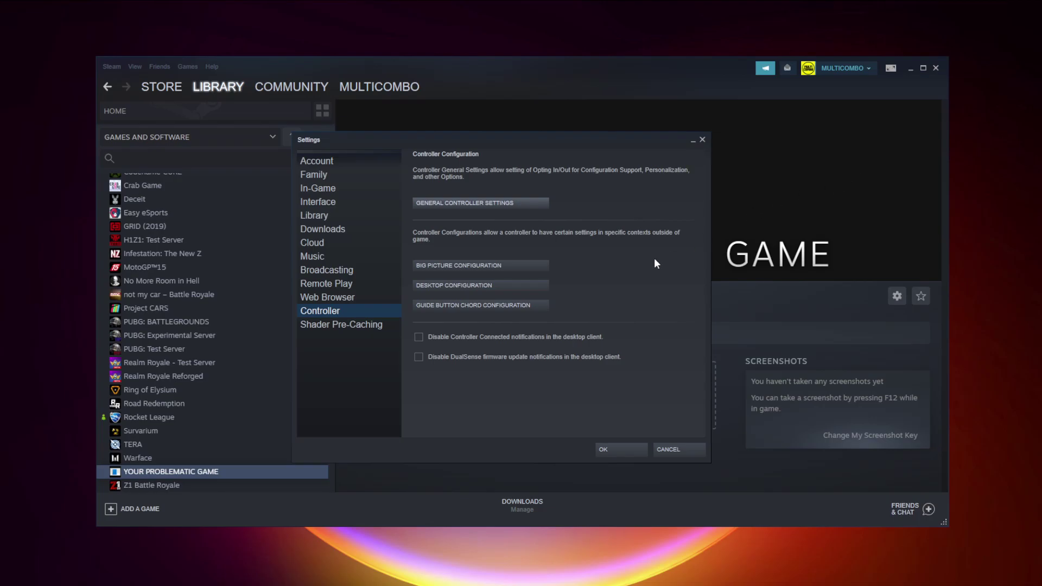
Step: Save the settings and switch Steam to Big Picture Mode
{"action": "left_click", "coordinate": [623, 450]}
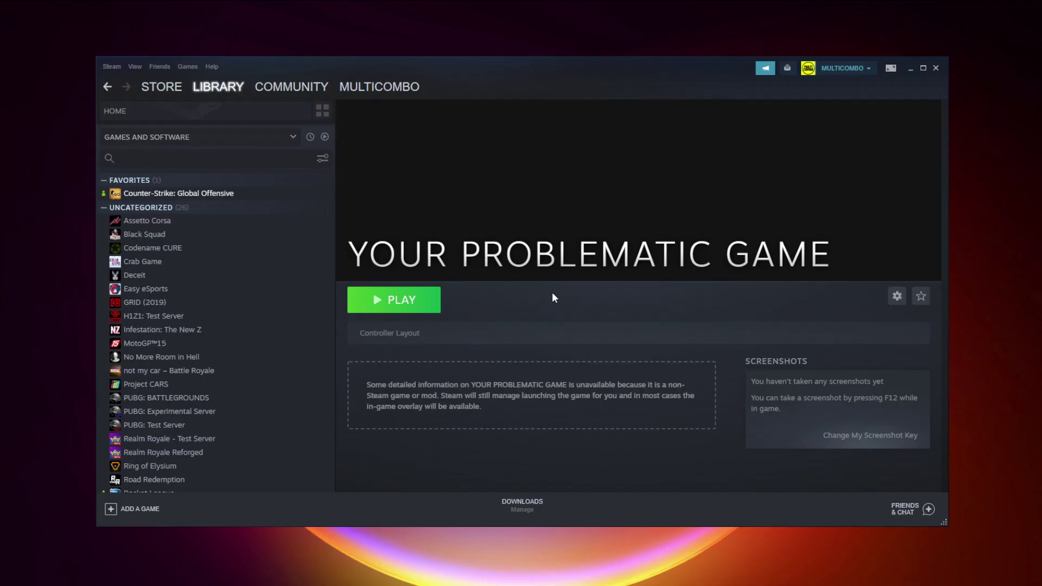
{"action": "left_click", "coordinate": [891, 69]}
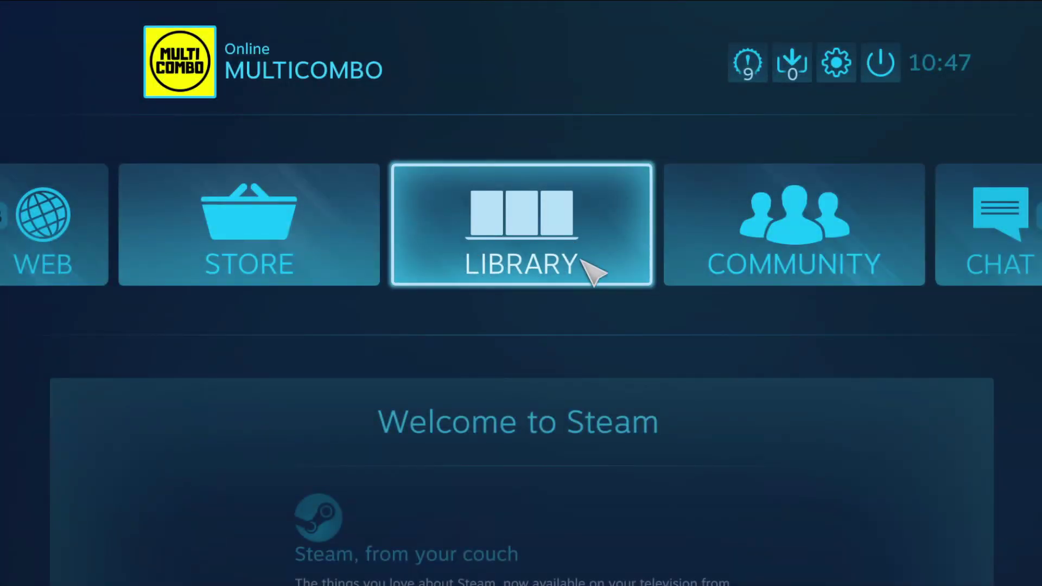
Step: In Big Picture, change CS:GO's per-game Steam Input from Forced On to Forced Off
{"action": "left_click", "coordinate": [533, 270]}
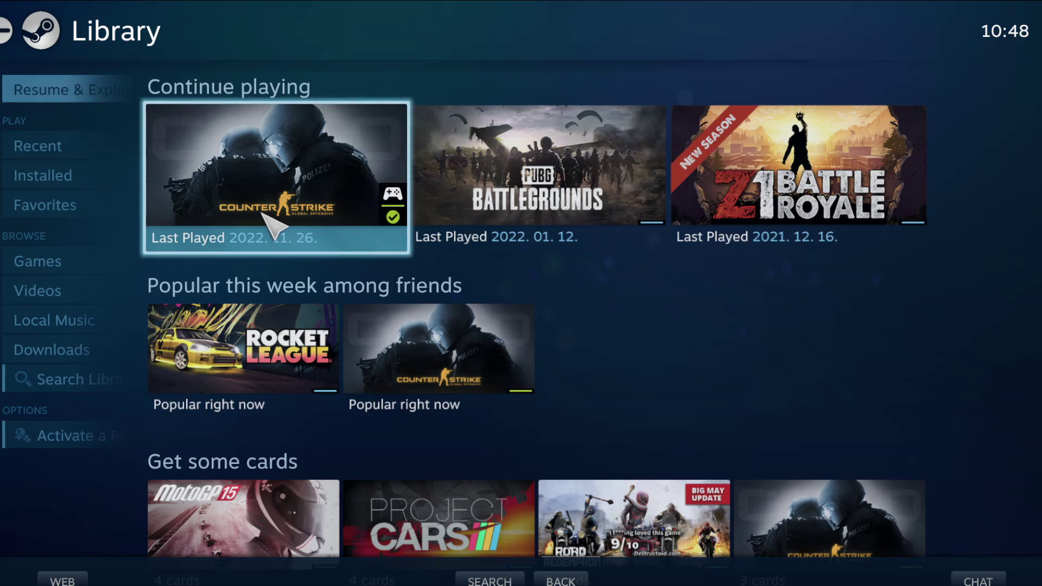
{"action": "left_click", "coordinate": [263, 215]}
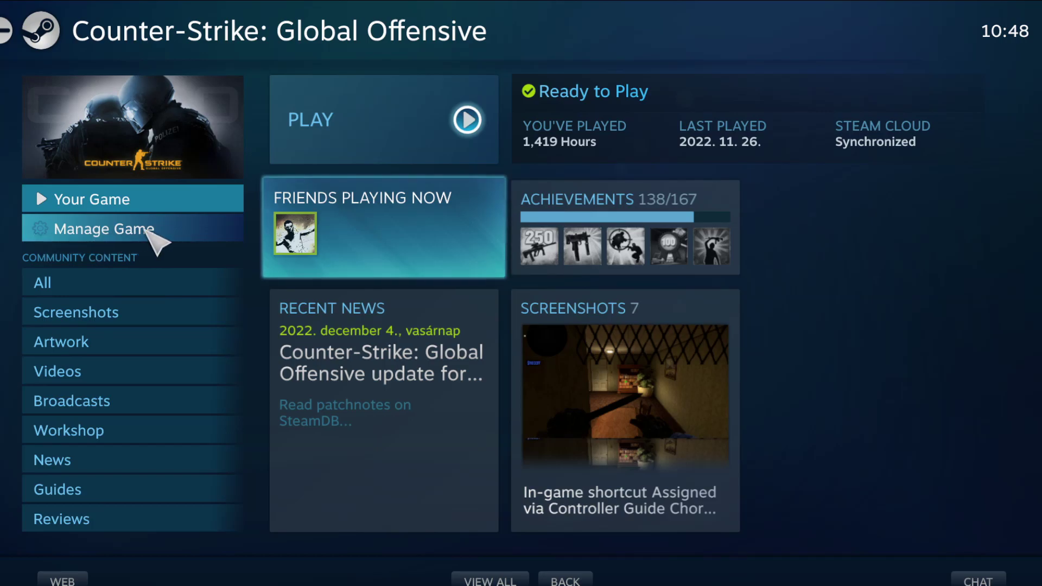
{"action": "left_click", "coordinate": [146, 228]}
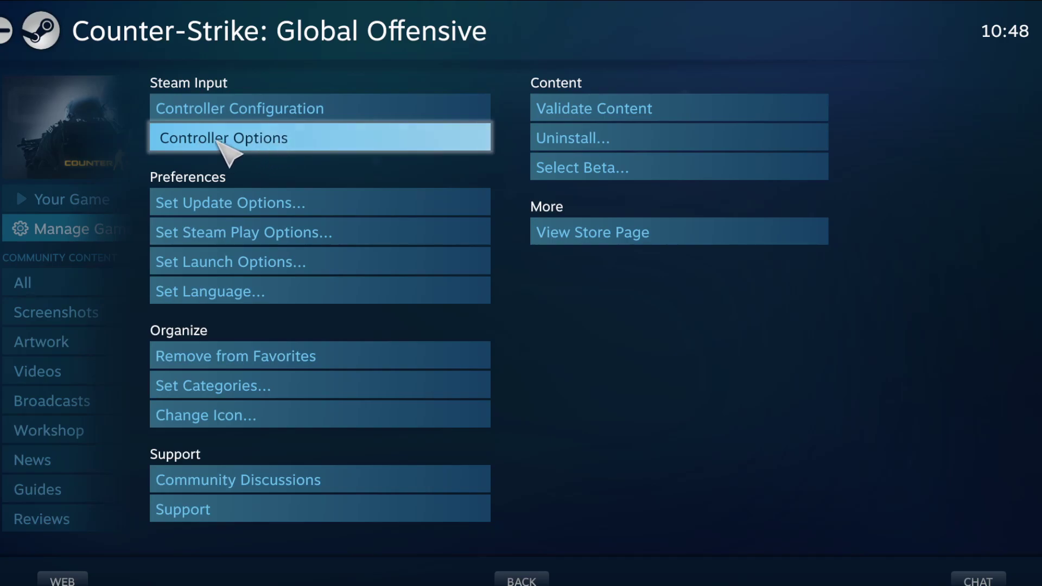
{"action": "left_click", "coordinate": [295, 137]}
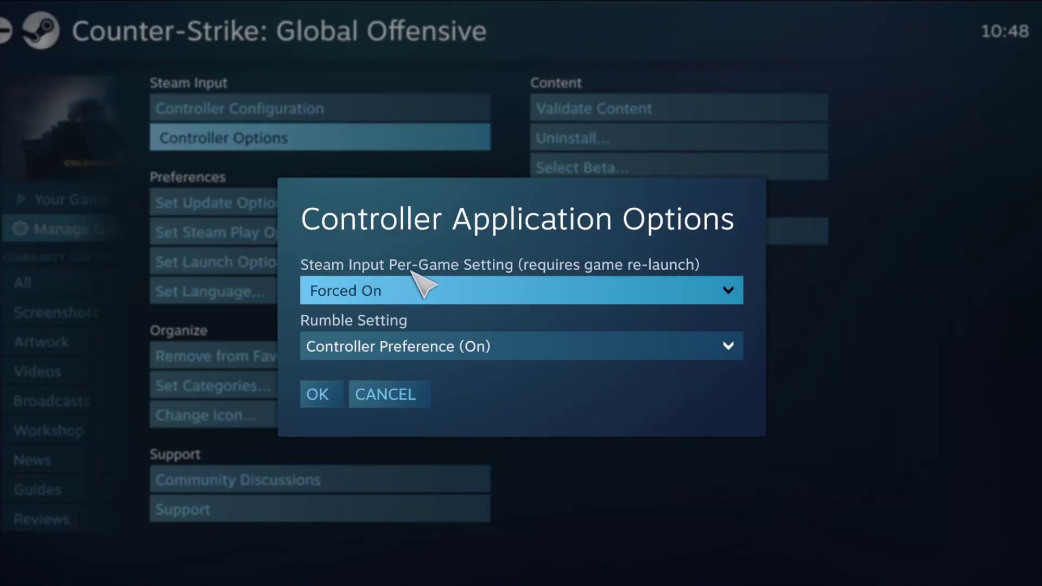
{"action": "left_click", "coordinate": [494, 290]}
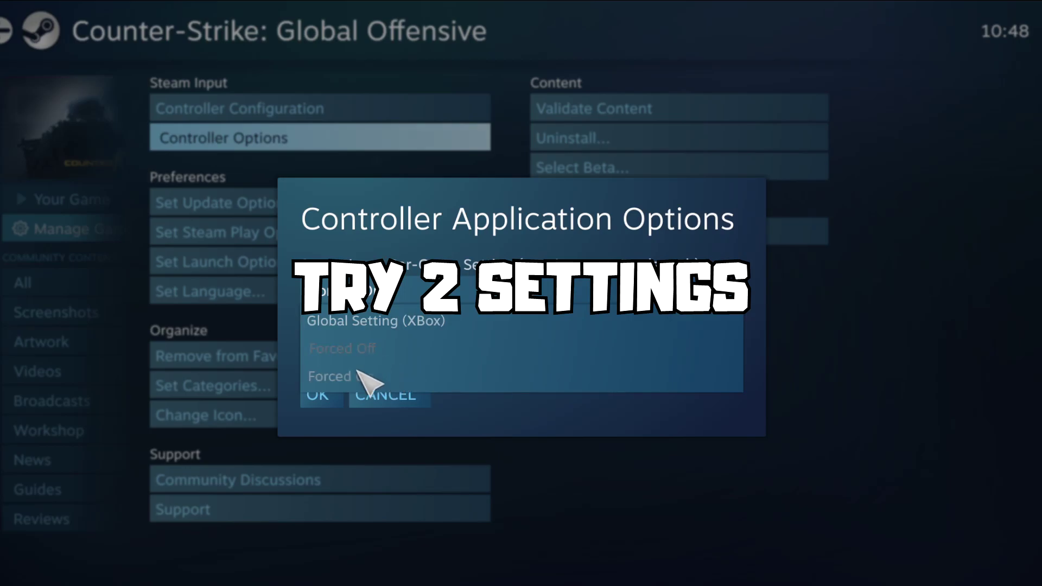
{"action": "left_click", "coordinate": [370, 350]}
{"action": "left_click", "coordinate": [321, 399]}
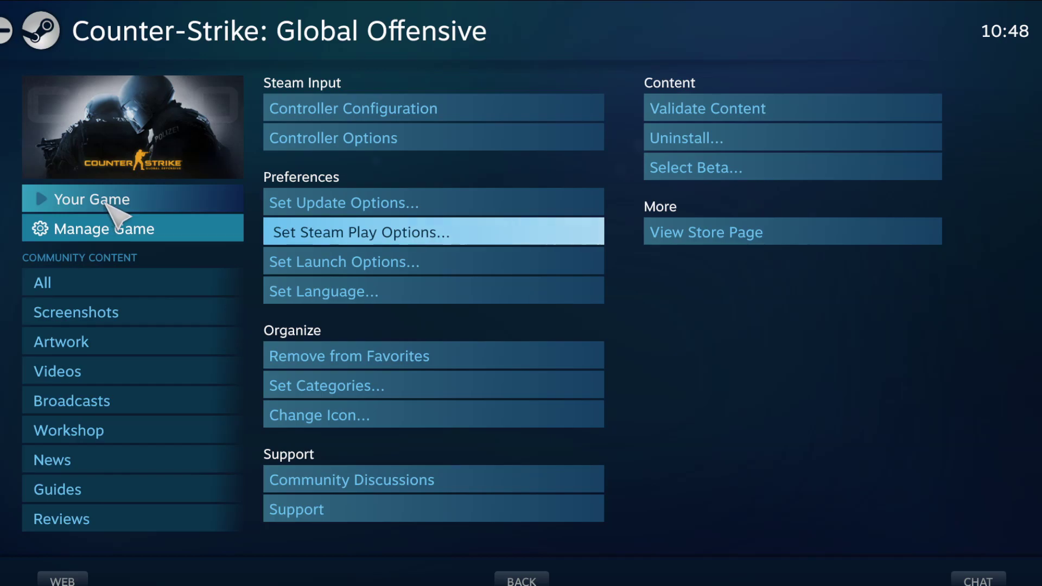
Step: Set CS:GO's Properties controller override to Disable Steam Input, then close the window
{"action": "left_click", "coordinate": [109, 204]}
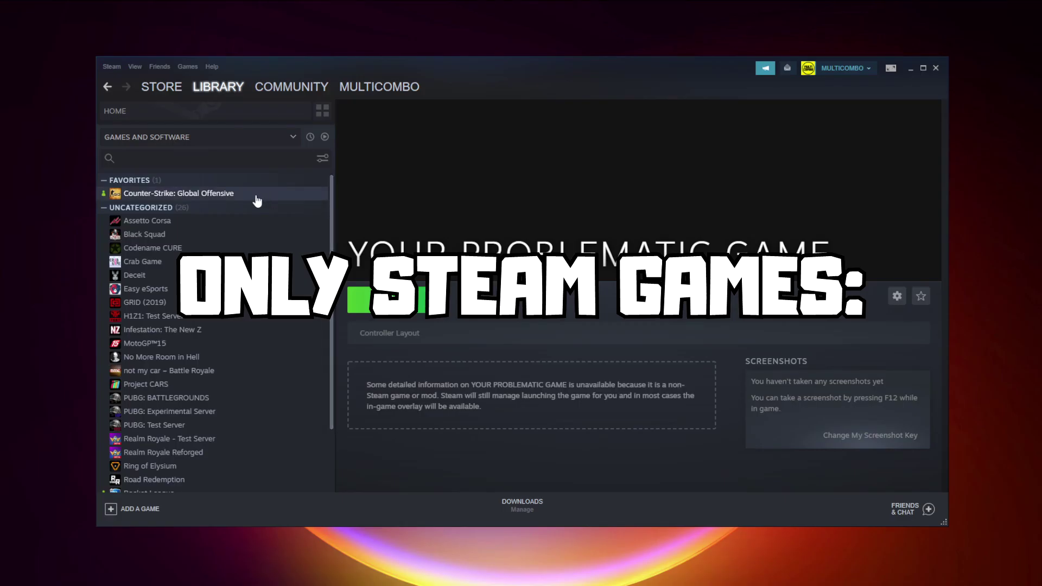
{"action": "right_click", "coordinate": [253, 193]}
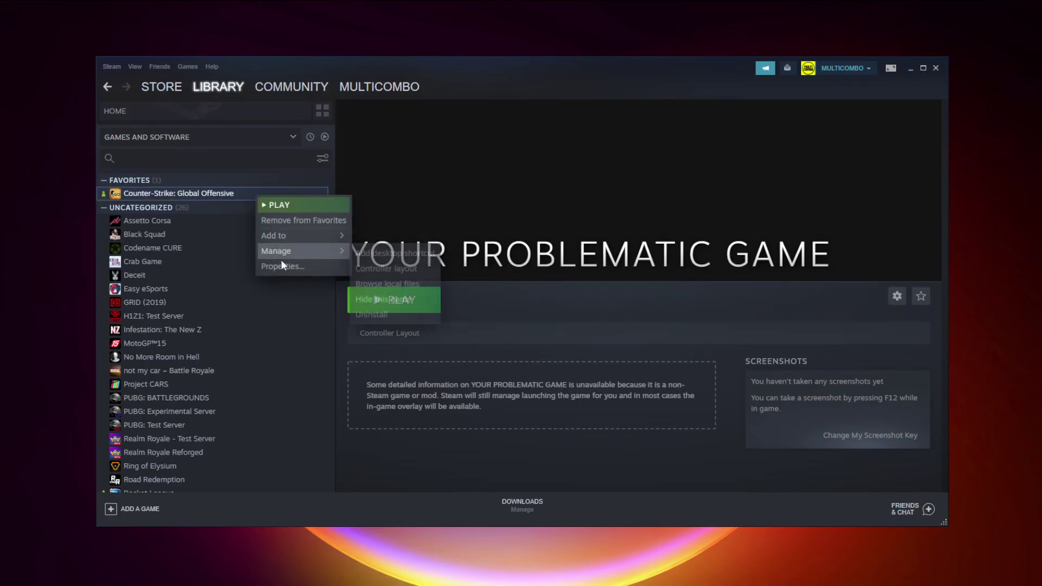
{"action": "left_click", "coordinate": [308, 266]}
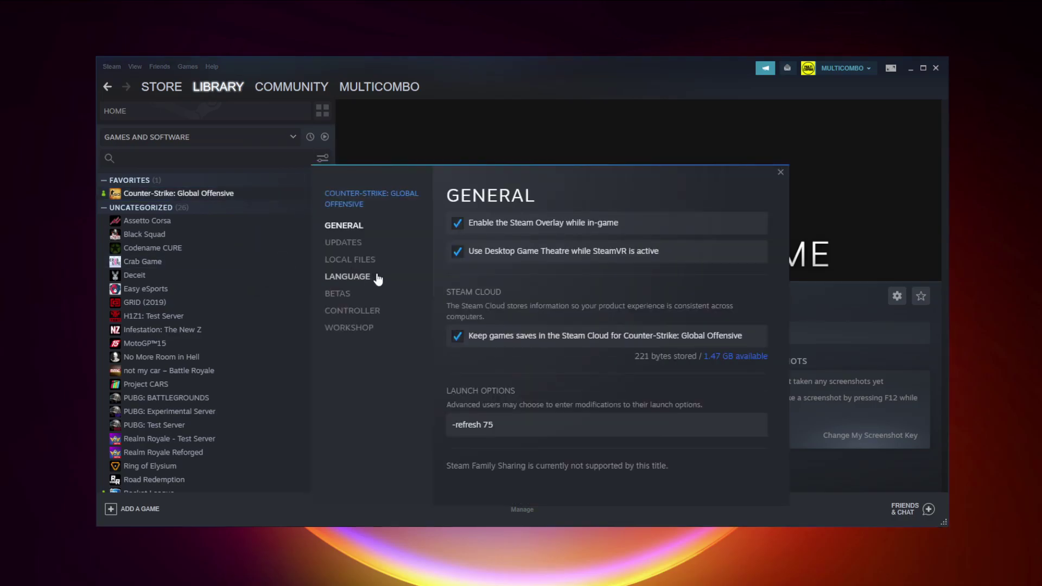
{"action": "left_click", "coordinate": [360, 311]}
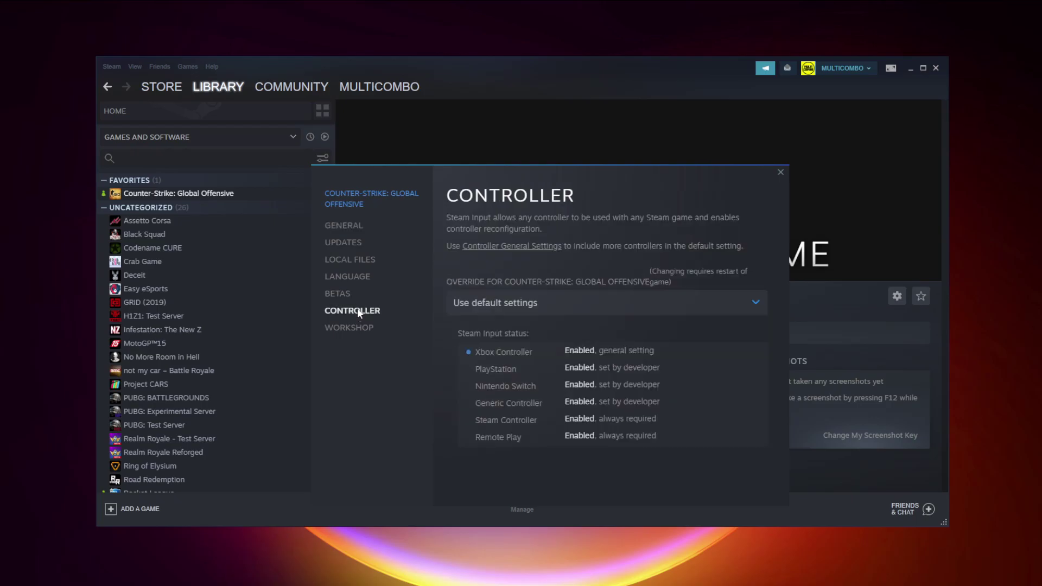
{"action": "left_click", "coordinate": [534, 309]}
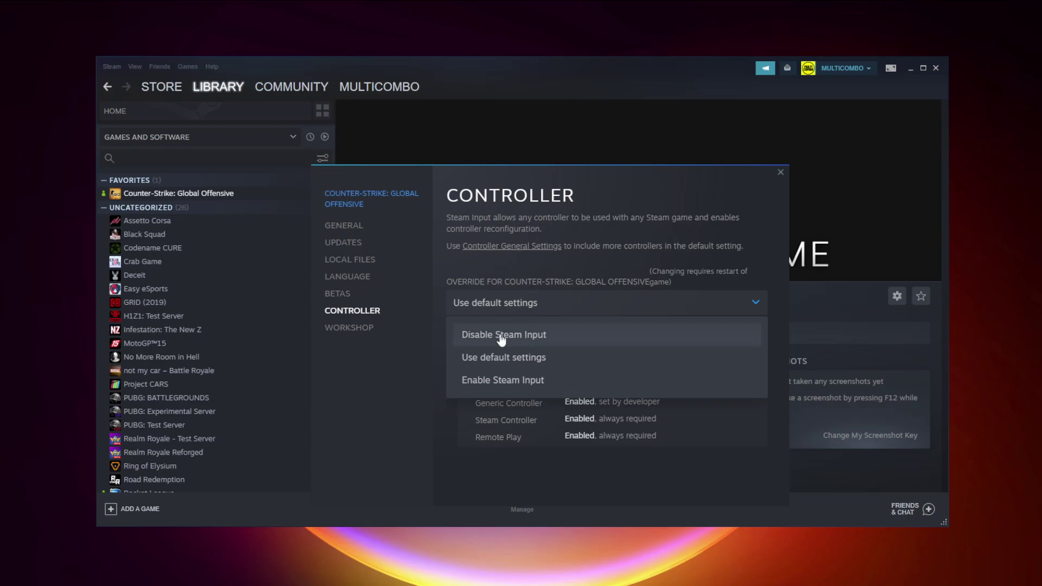
{"action": "left_click", "coordinate": [527, 335]}
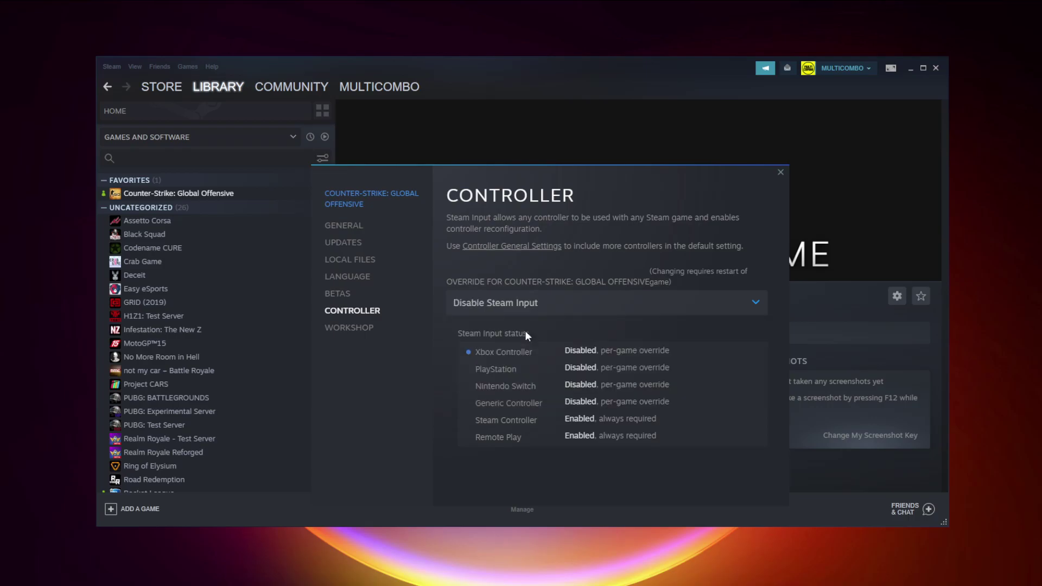
{"action": "left_click", "coordinate": [780, 173]}
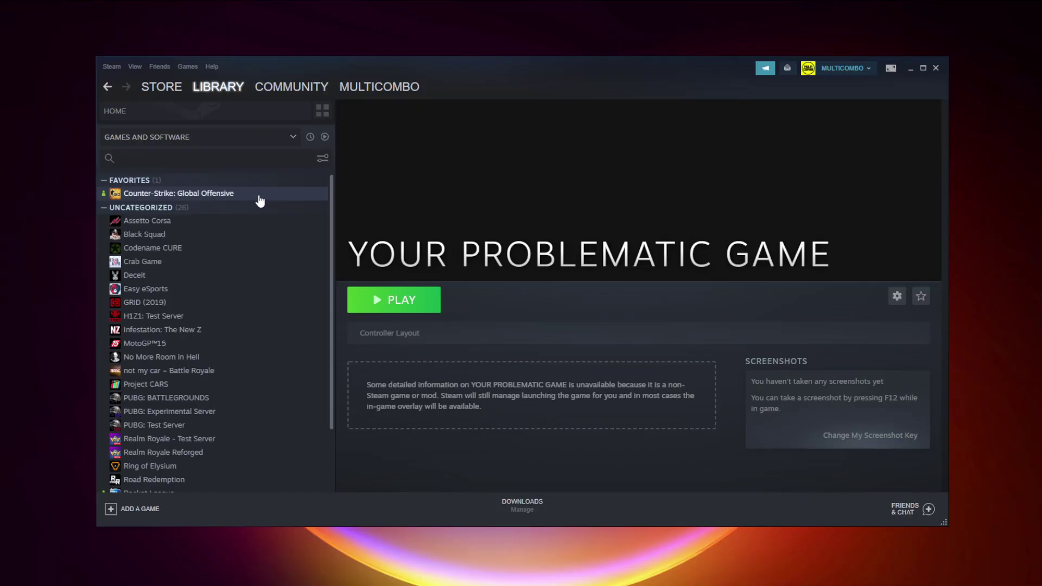
Step: Change CS:GO's Properties controller override to Enable Steam Input for all controller types
{"action": "right_click", "coordinate": [261, 193]}
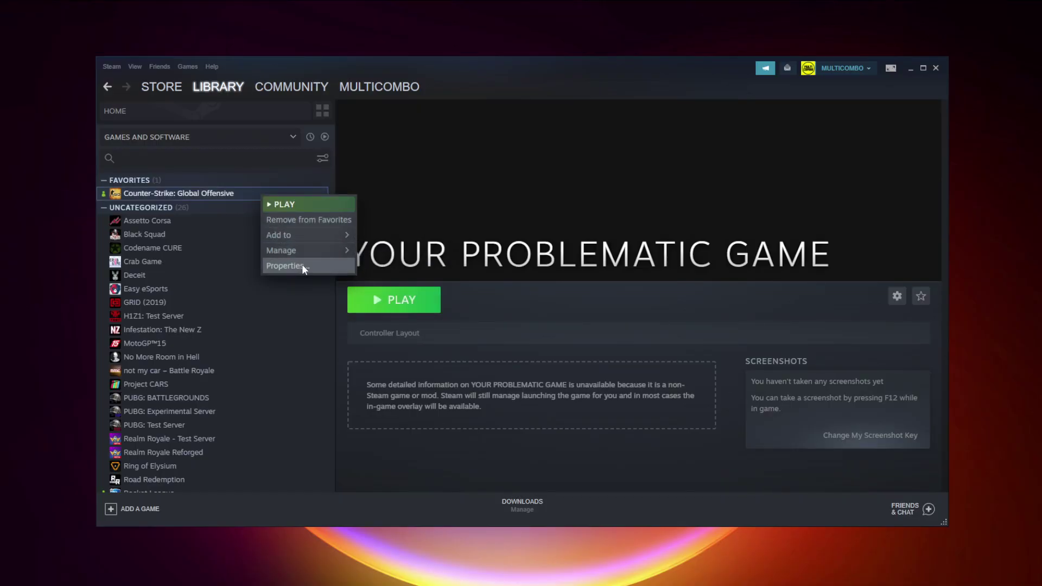
{"action": "left_click", "coordinate": [302, 265]}
{"action": "left_click", "coordinate": [359, 317]}
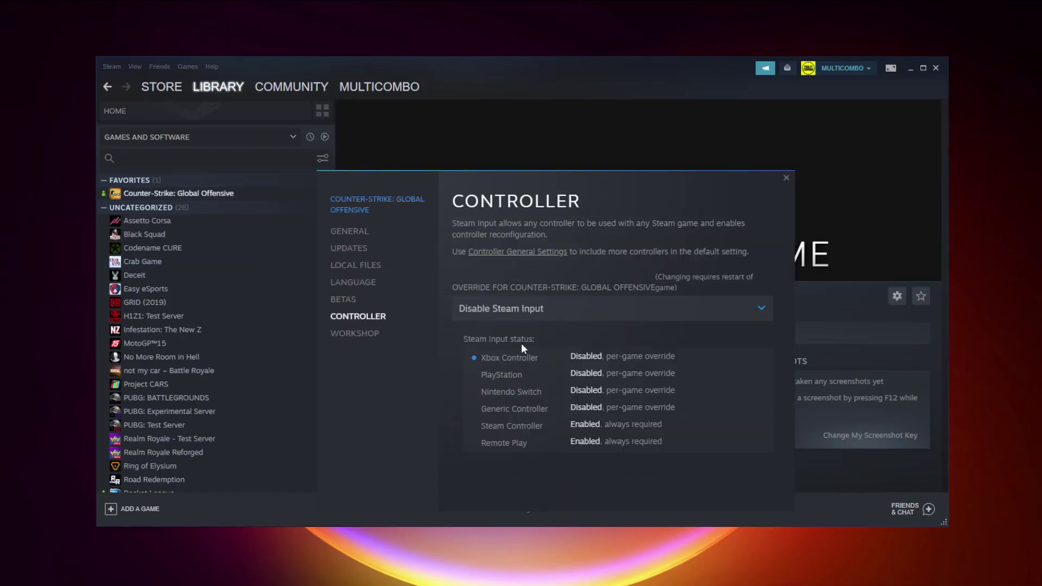
{"action": "left_click", "coordinate": [525, 315]}
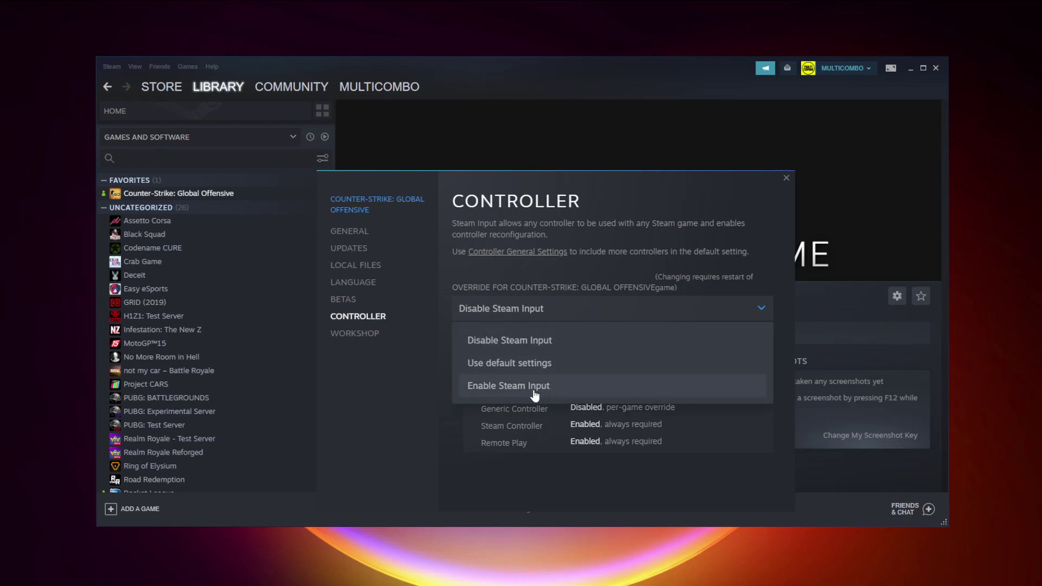
{"action": "left_click", "coordinate": [577, 391]}
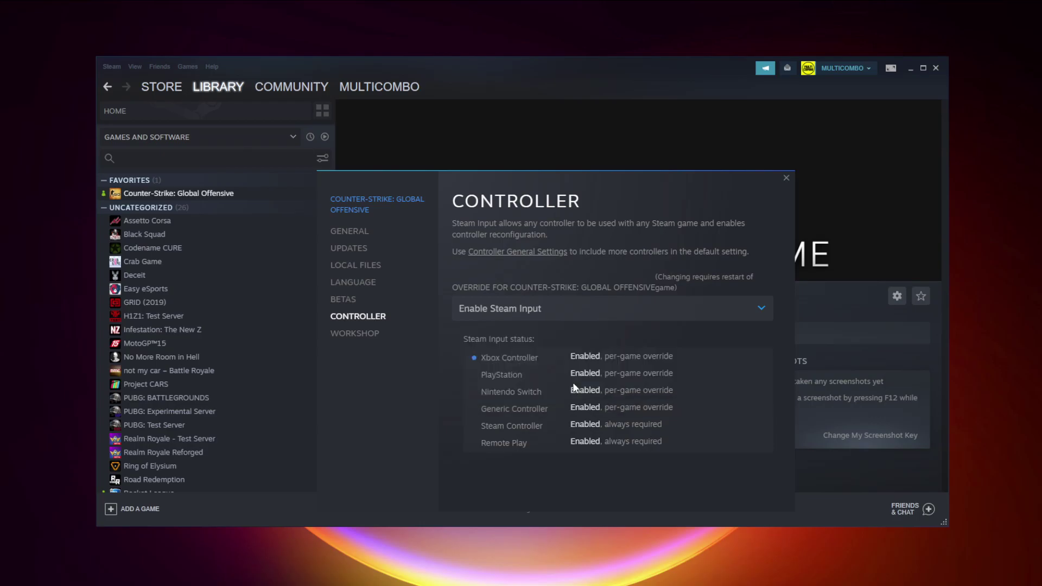